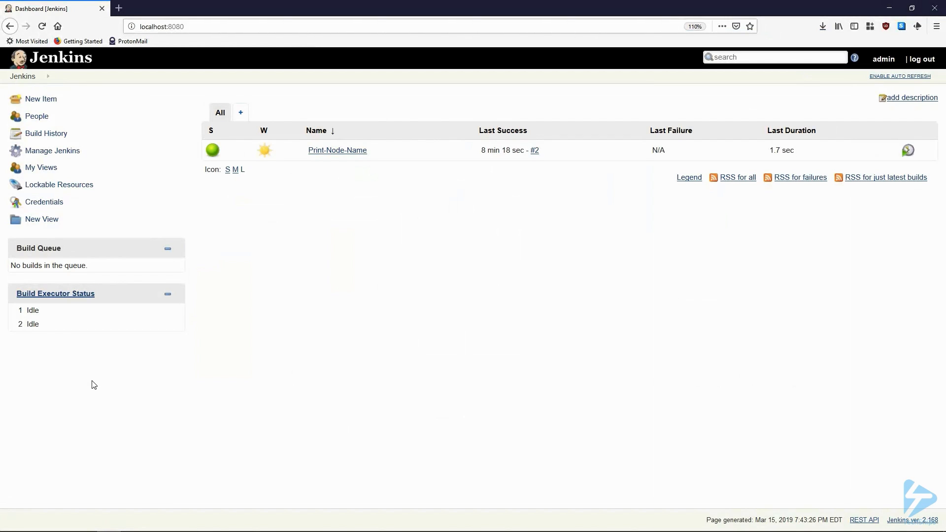
Step: Create a new node named remote as a permanent agent from the node management page
{"action": "left_click", "coordinate": [62, 152]}
{"action": "scroll", "coordinate": [191, 311], "scroll_direction": "down", "scroll_amount": 3}
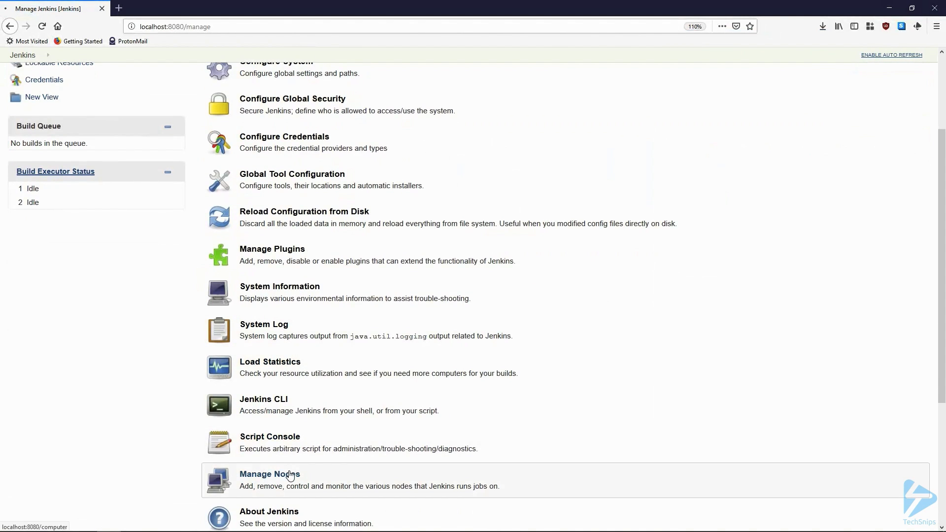
{"action": "left_click", "coordinate": [287, 481]}
{"action": "left_click", "coordinate": [44, 133]}
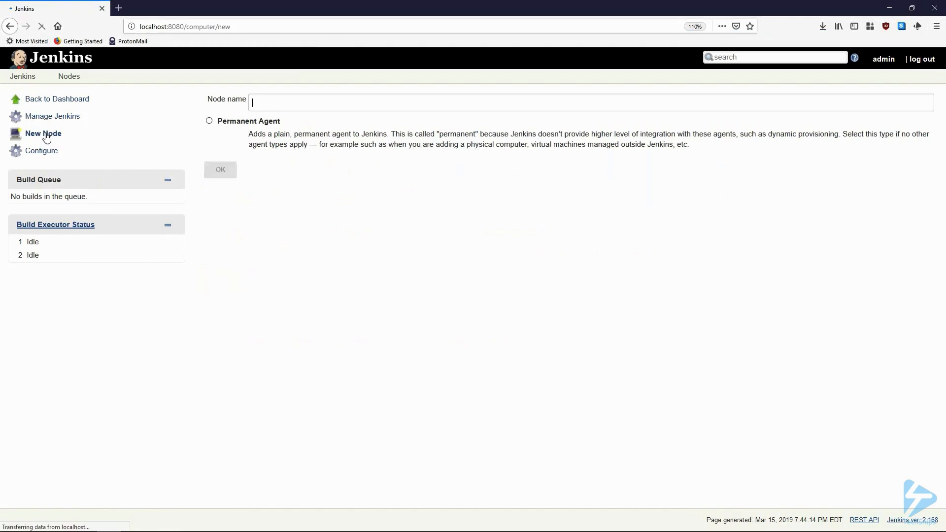
{"action": "left_click", "coordinate": [278, 102]}
{"action": "type", "text": "remote"}
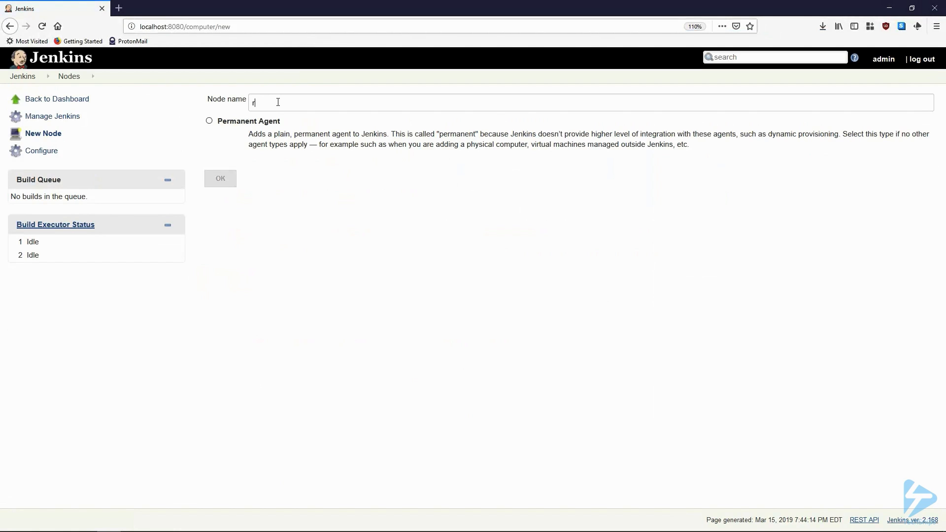
{"action": "left_click", "coordinate": [210, 121]}
{"action": "left_click", "coordinate": [231, 187]}
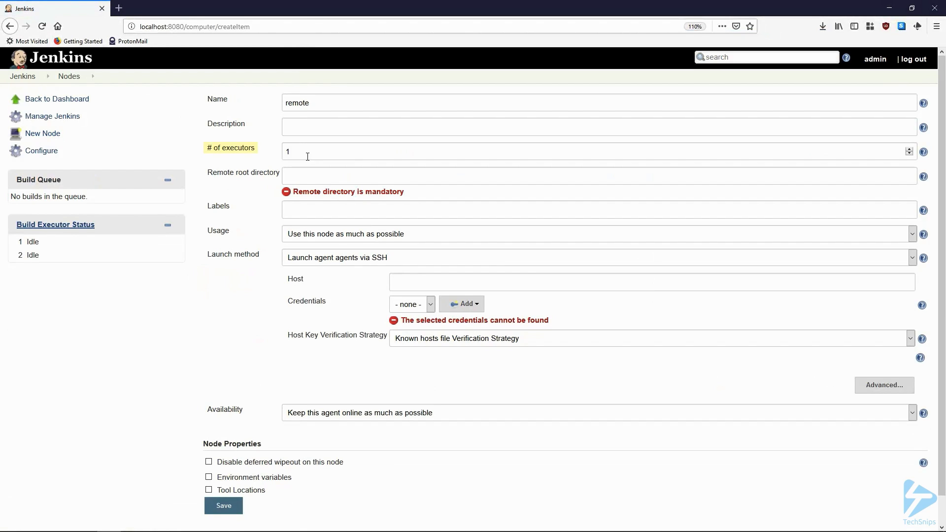
Step: Set the node's number of executors to 2 and its remote root directory to C:\Jenkins
{"action": "double_click", "coordinate": [288, 152]}
{"action": "type", "text": "2"}
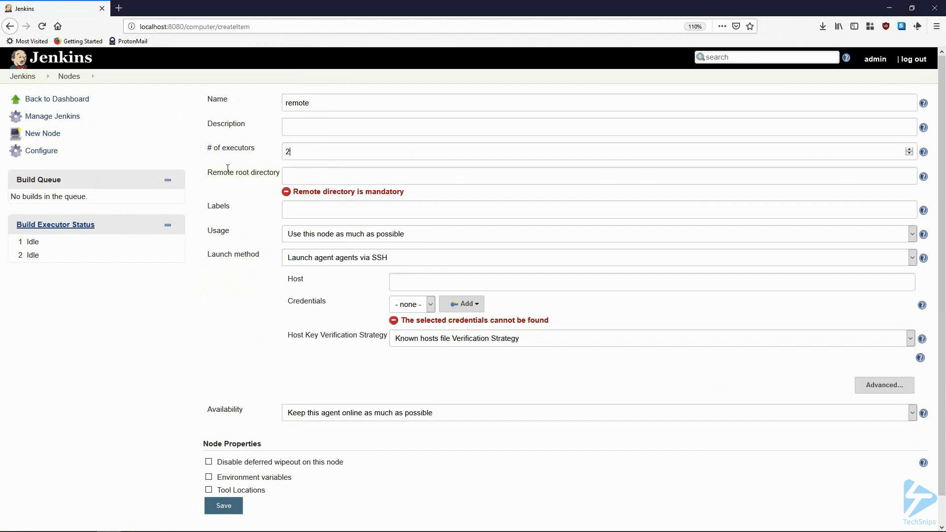
{"action": "key", "text": "Tab"}
{"action": "type", "text": "C:\\Jenkins"}
{"action": "left_click", "coordinate": [285, 209]}
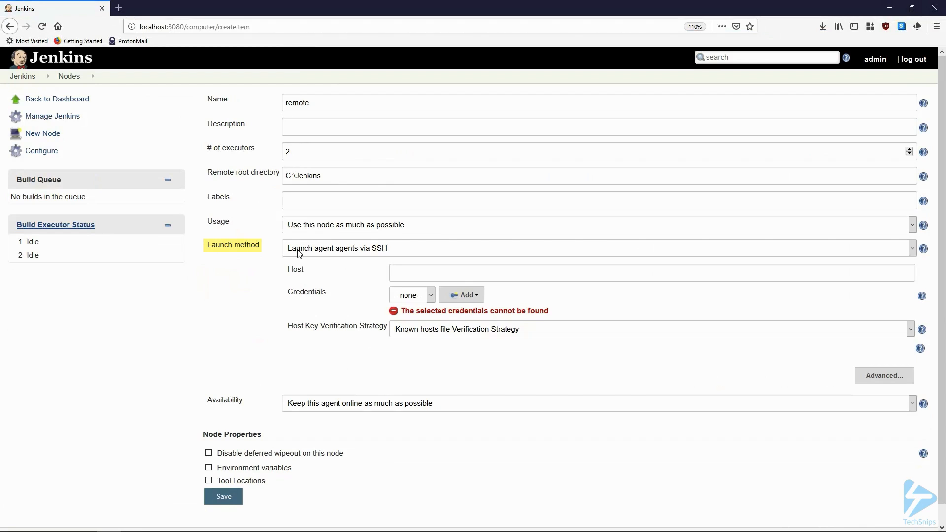
Step: Try the launch method that executes a command on the master and the one that controls the Windows slave as a service
{"action": "left_click", "coordinate": [418, 250]}
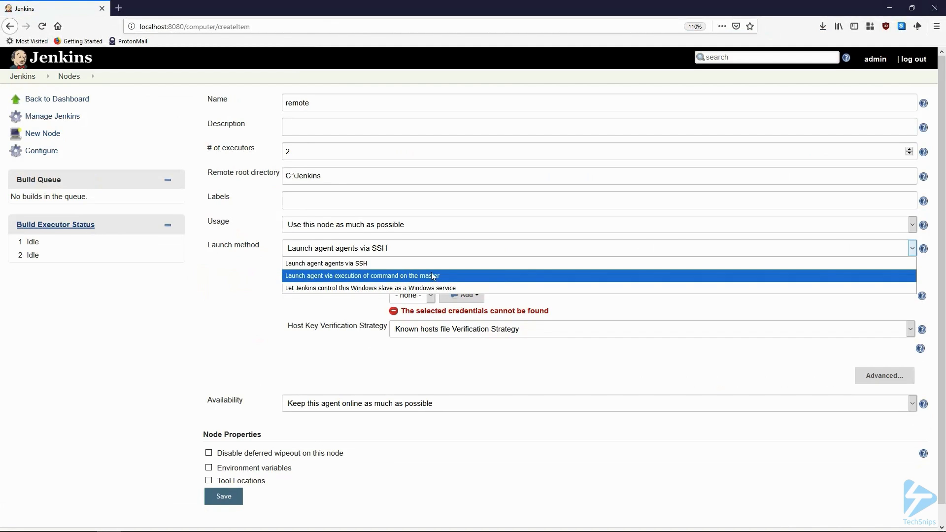
{"action": "left_click", "coordinate": [451, 279]}
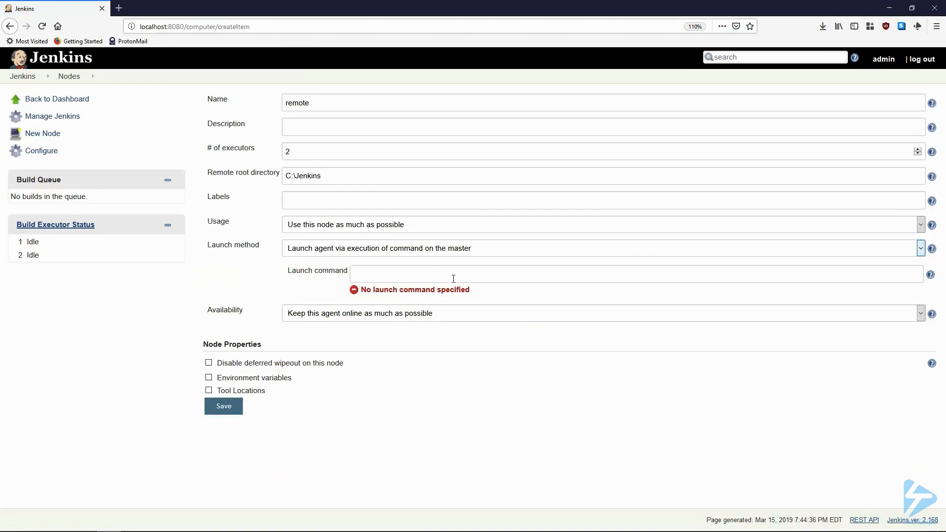
{"action": "left_click", "coordinate": [428, 249]}
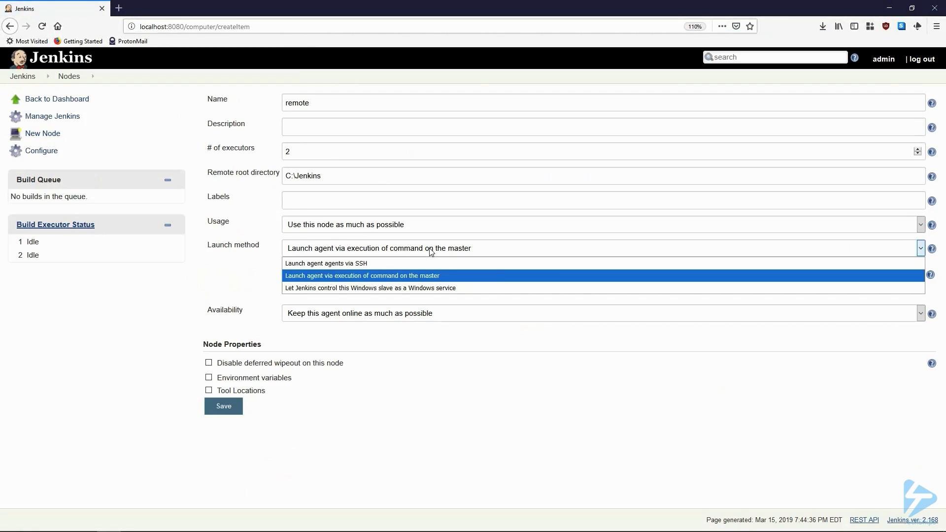
{"action": "left_click", "coordinate": [418, 290]}
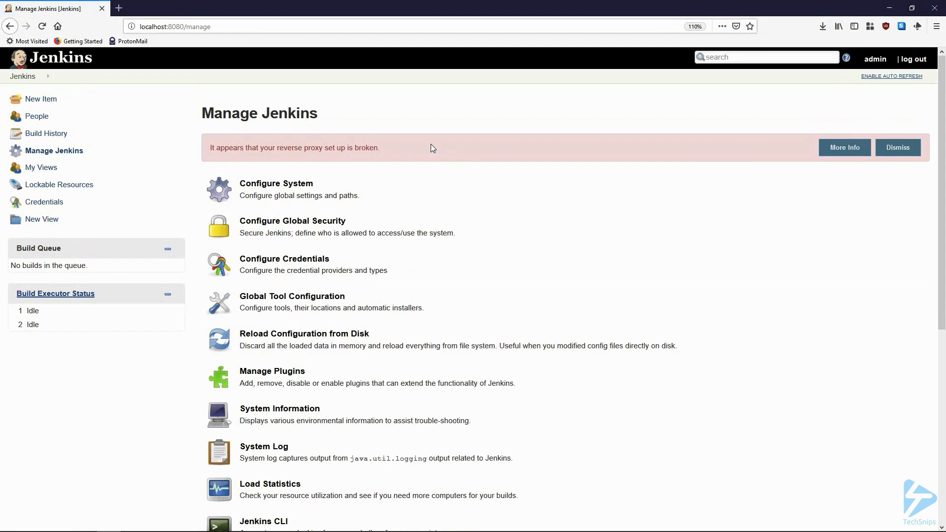
Step: In the global security configuration, set the TCP port for JNLP agents to Random and save
{"action": "left_click", "coordinate": [349, 240]}
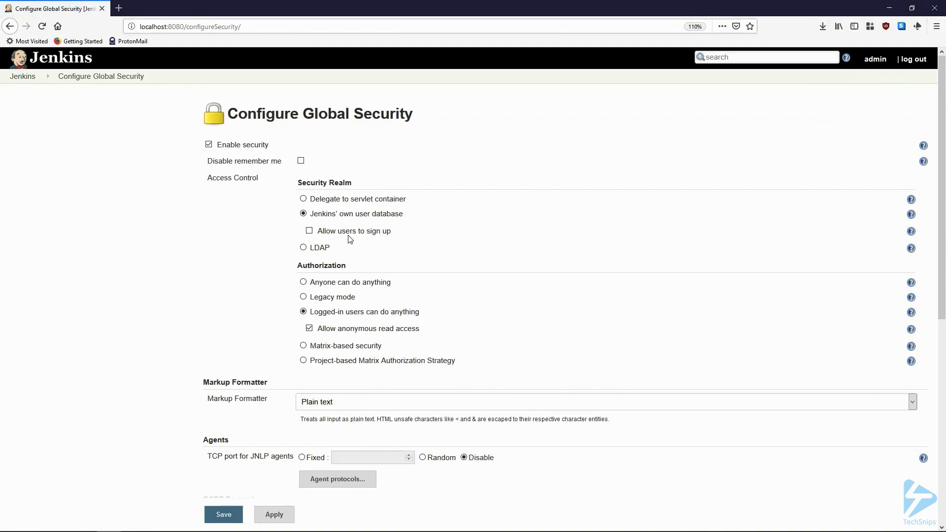
{"action": "scroll", "coordinate": [349, 240], "scroll_direction": "down", "scroll_amount": 3}
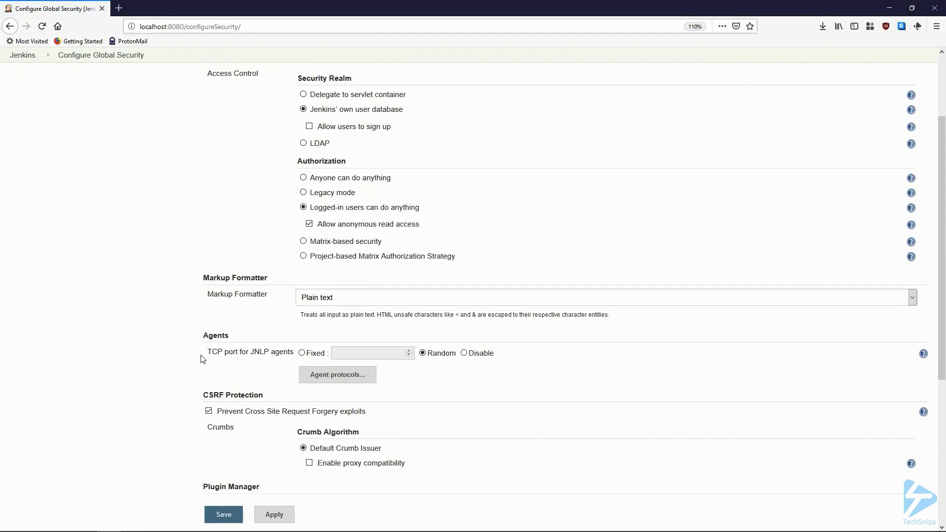
{"action": "left_click", "coordinate": [302, 353]}
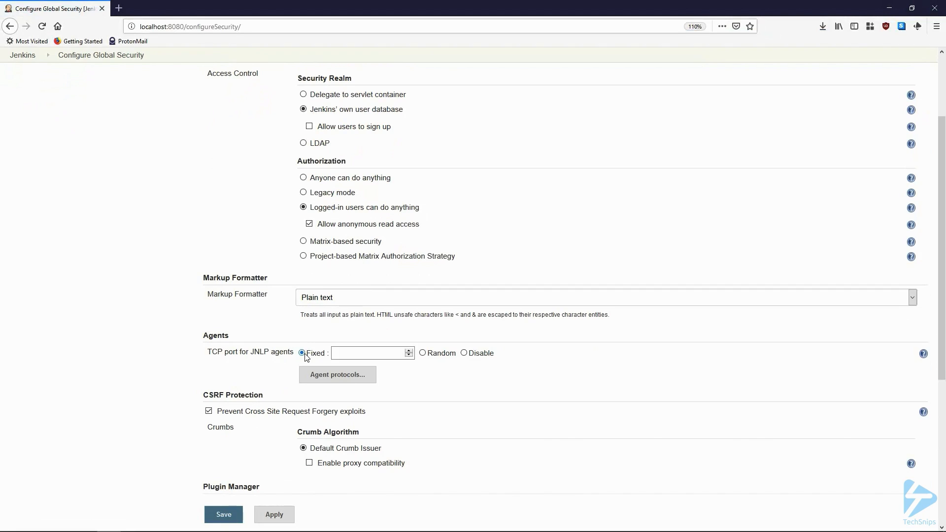
{"action": "left_click", "coordinate": [424, 355]}
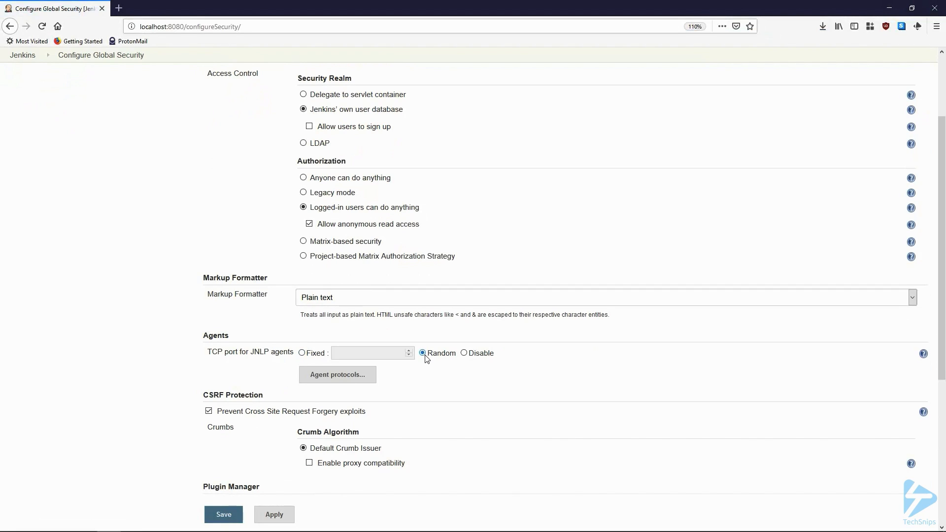
{"action": "left_click", "coordinate": [225, 517]}
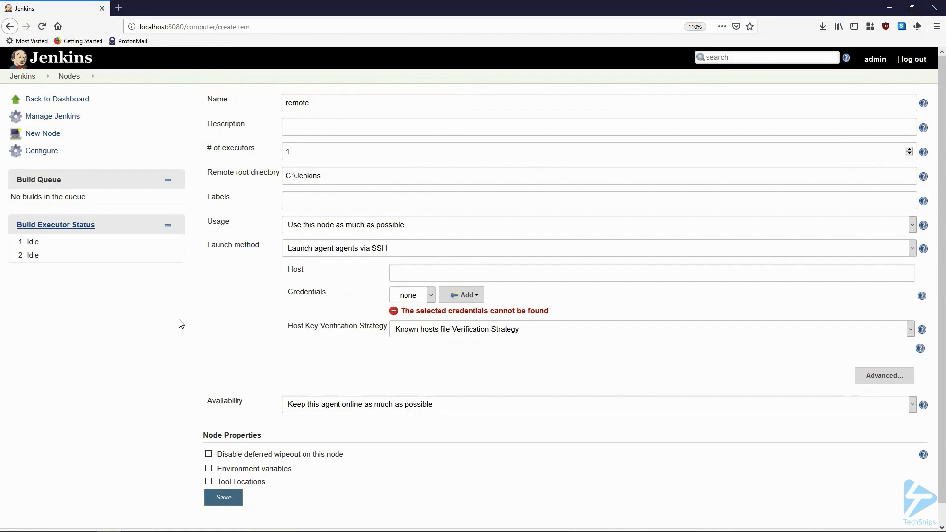
Step: Set the remote node's launch method to Launch agent via Java Web Start and save the node
{"action": "left_click", "coordinate": [312, 249]}
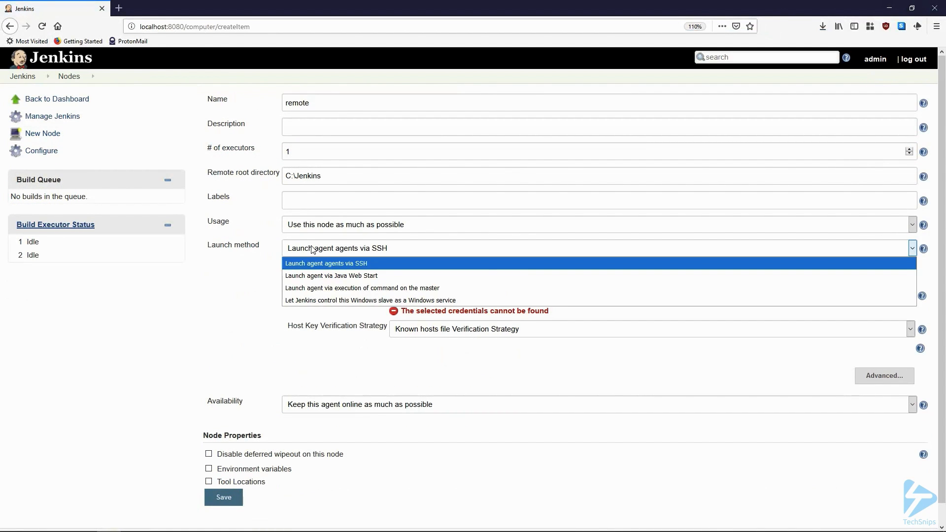
{"action": "left_click", "coordinate": [309, 277]}
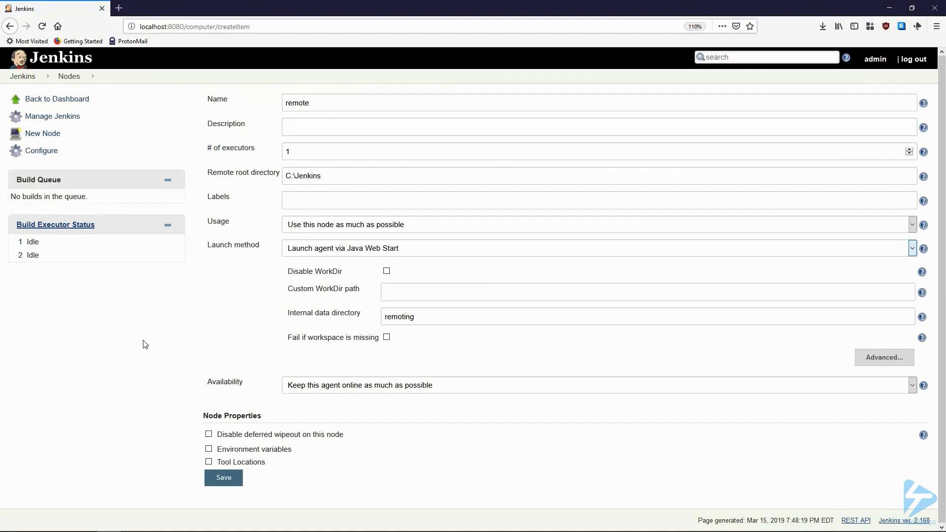
{"action": "left_click", "coordinate": [224, 477]}
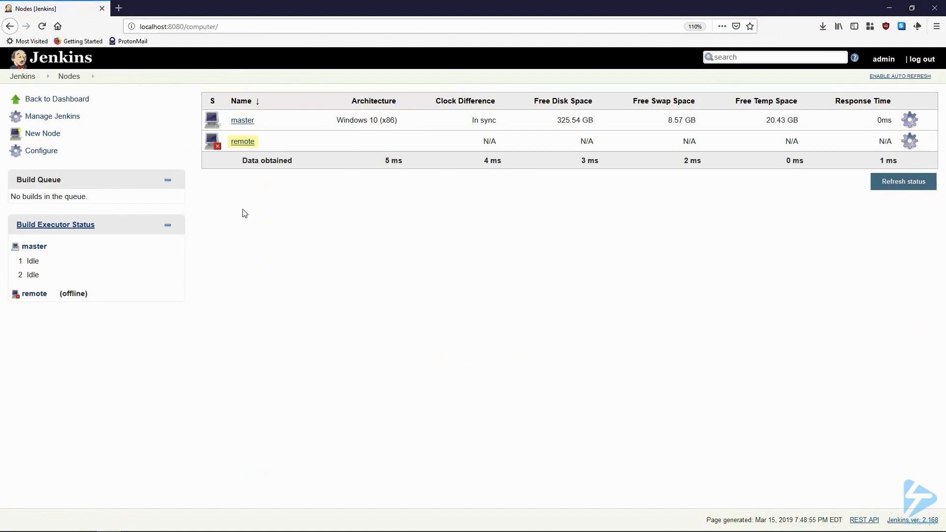
Step: Open the remote node's page and download its slave-agent.jnlp launch file
{"action": "left_click", "coordinate": [243, 141]}
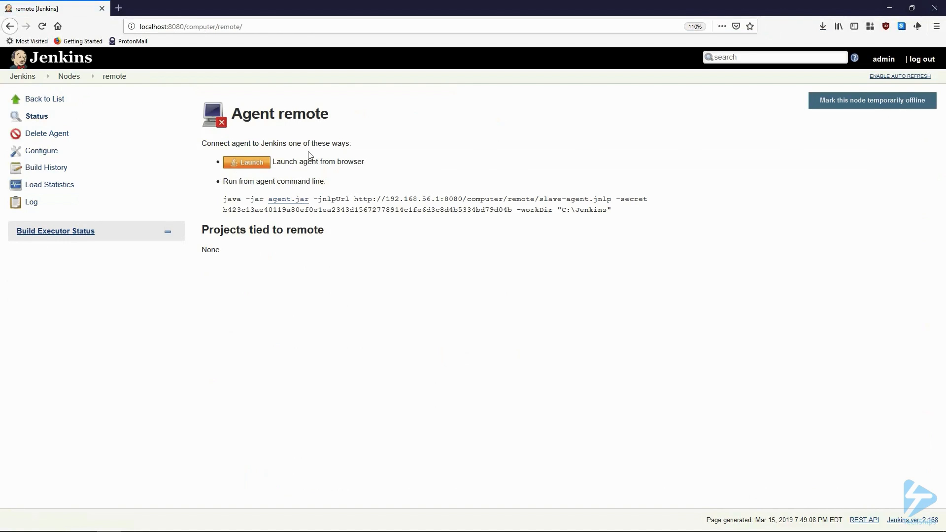
{"action": "left_click", "coordinate": [267, 164]}
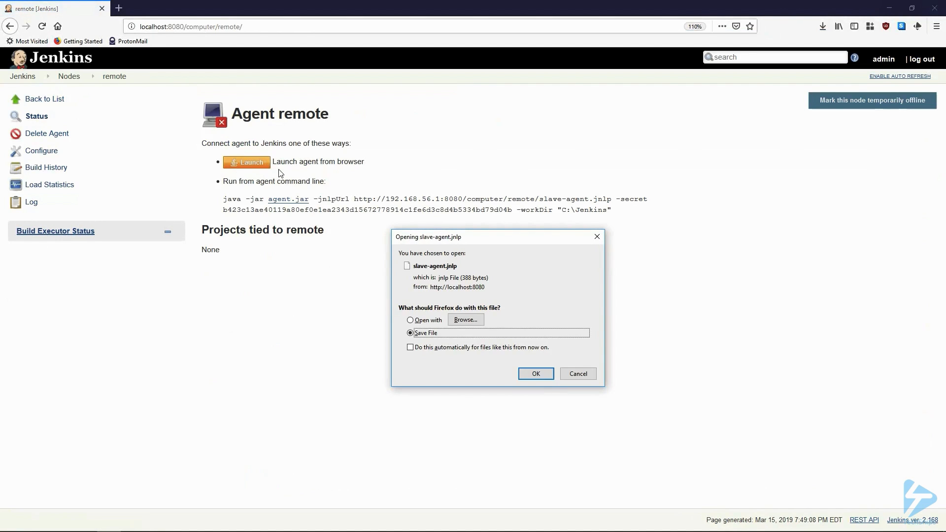
{"action": "left_click", "coordinate": [536, 373]}
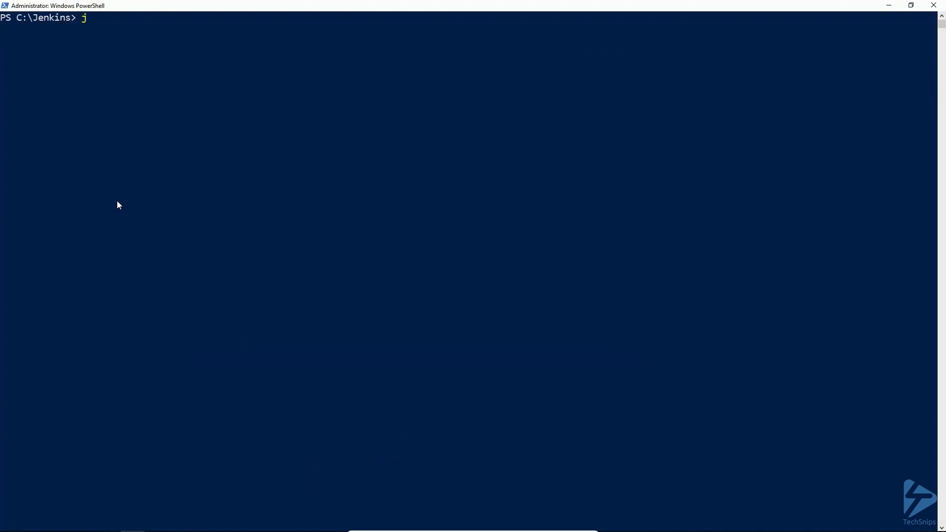
Step: In PowerShell, run javaws .\slave-agent.jnlp -O and allow the Jenkins Remoting Agent to run
{"action": "type", "text": "javaws .\\slave-agent.jnlp -"}
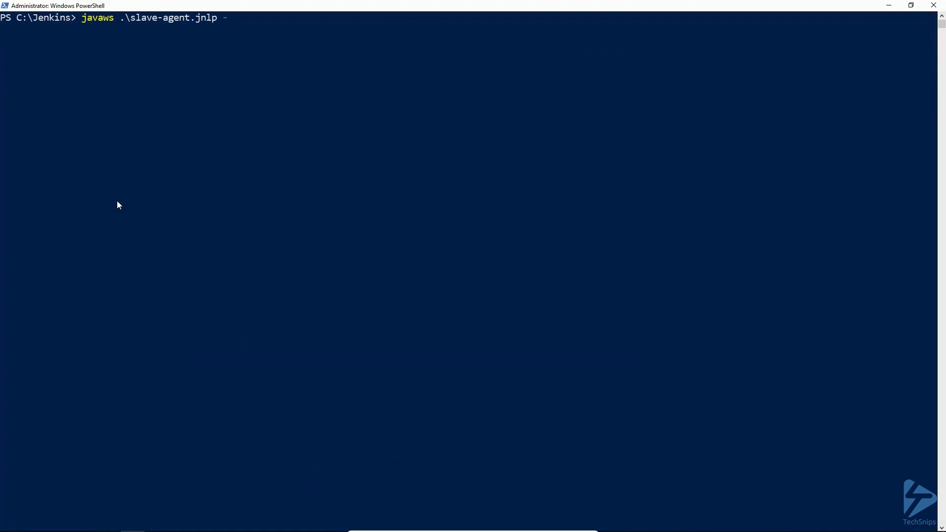
{"action": "type", "text": "O"}
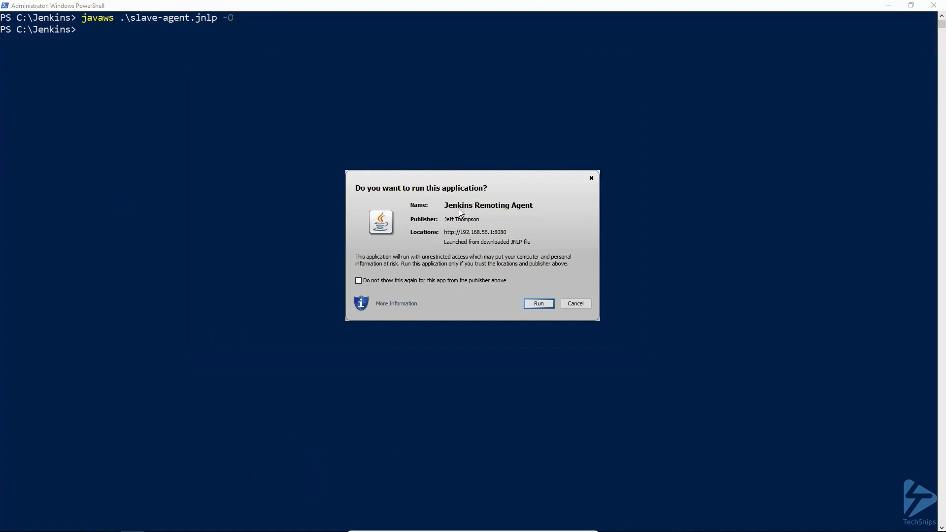
{"action": "left_click", "coordinate": [542, 306]}
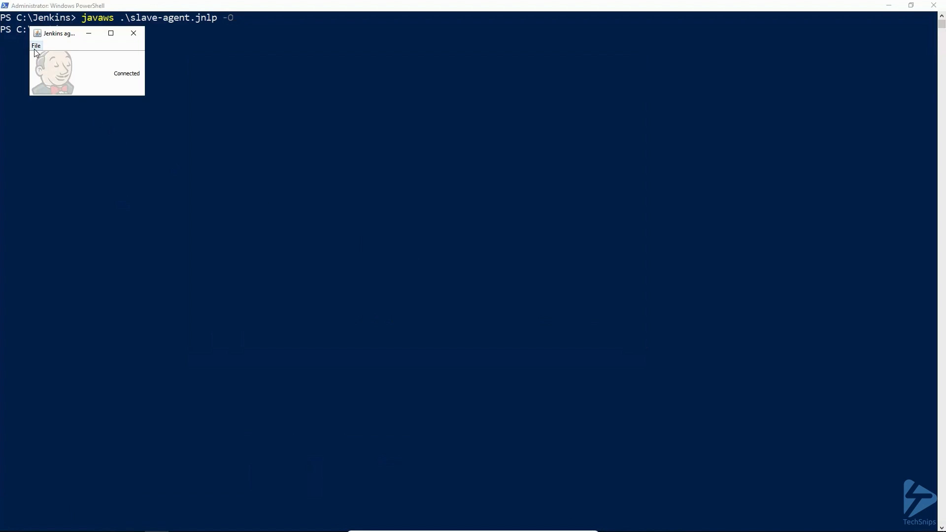
Step: Install the connected Jenkins agent as a Windows service and confirm the installation
{"action": "left_click", "coordinate": [35, 49]}
{"action": "left_click", "coordinate": [43, 58]}
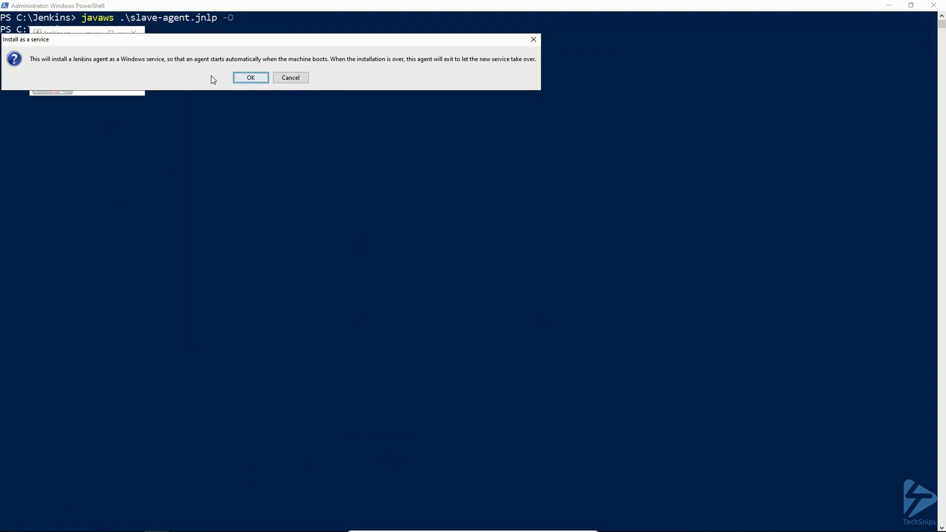
{"action": "left_click", "coordinate": [251, 79]}
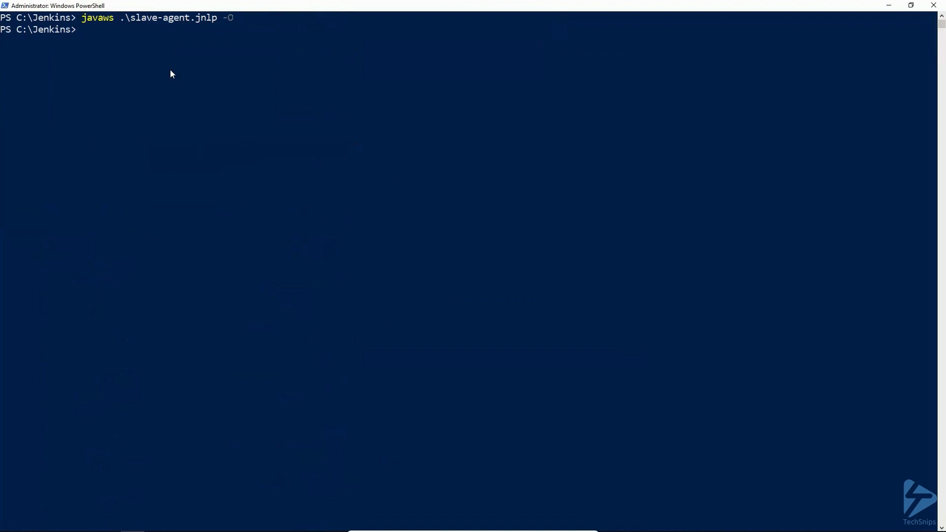
Step: Check the agent service's status in PowerShell with get-service jenkinsslave-C__Jenkins
{"action": "type", "text": "get-service j"}
{"action": "key", "text": "Tab"}
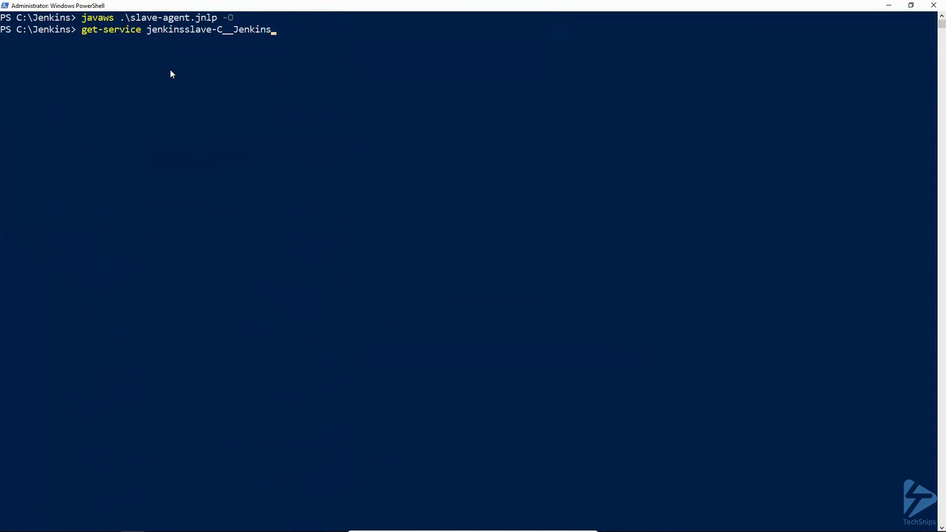
{"action": "key", "text": "Return"}
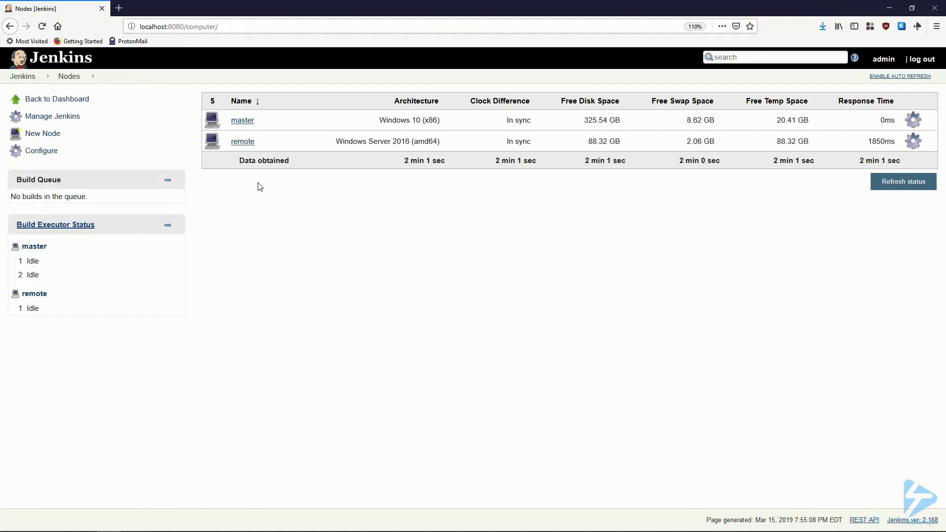
Step: Back in Jenkins, open the configuration of the Print-Node-Name job and review its Windows PowerShell build step
{"action": "left_click", "coordinate": [22, 79]}
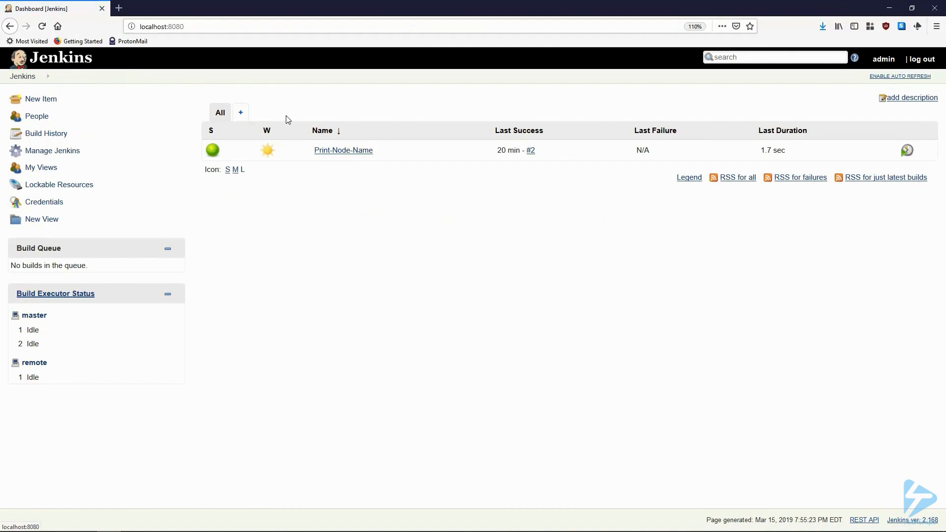
{"action": "left_click", "coordinate": [324, 151]}
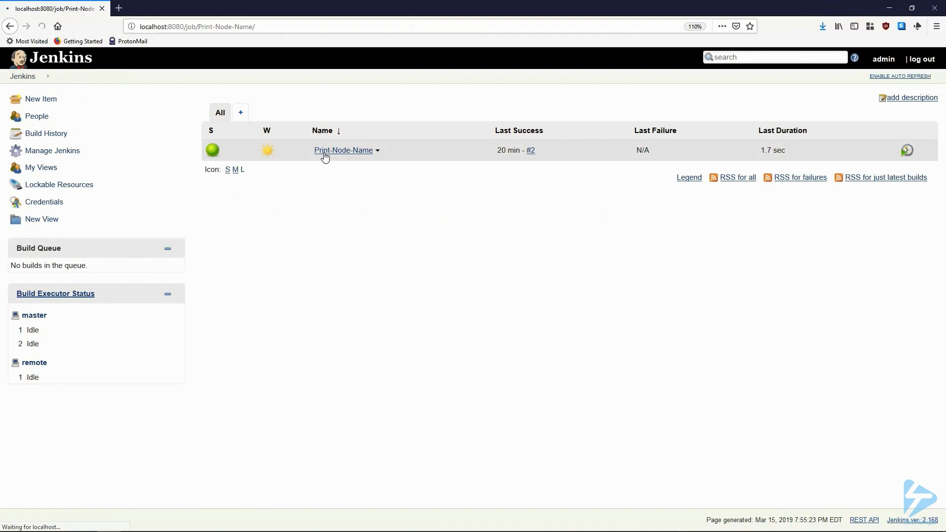
{"action": "left_click", "coordinate": [46, 206]}
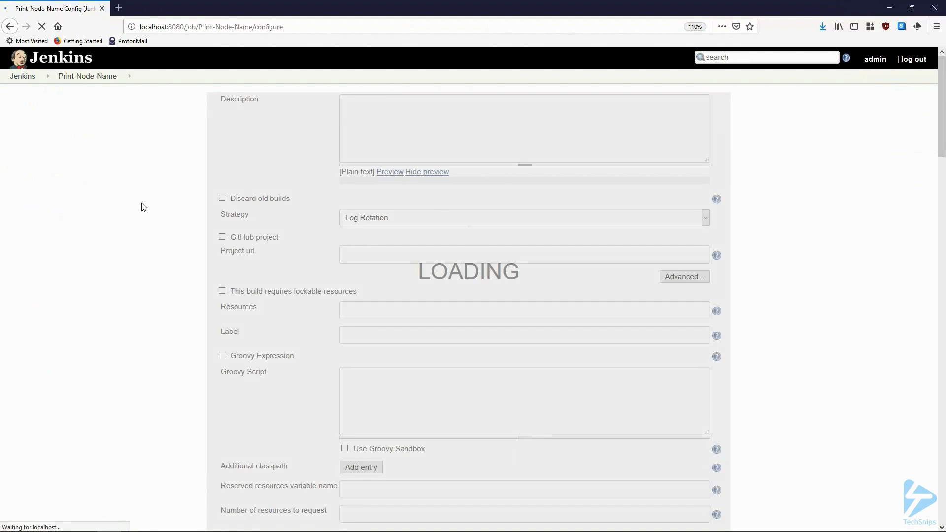
{"action": "scroll", "coordinate": [143, 207], "scroll_direction": "down", "scroll_amount": 12}
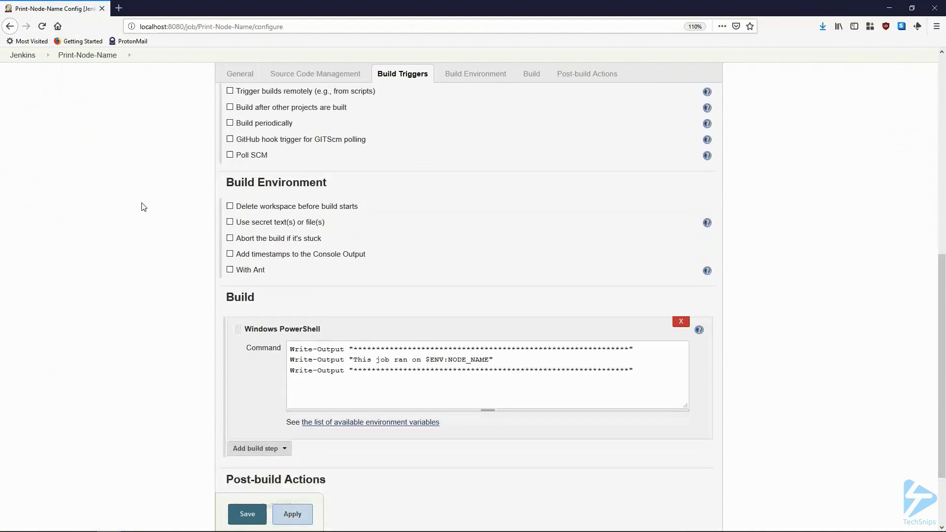
{"action": "scroll", "coordinate": [143, 207], "scroll_direction": "up", "scroll_amount": 1}
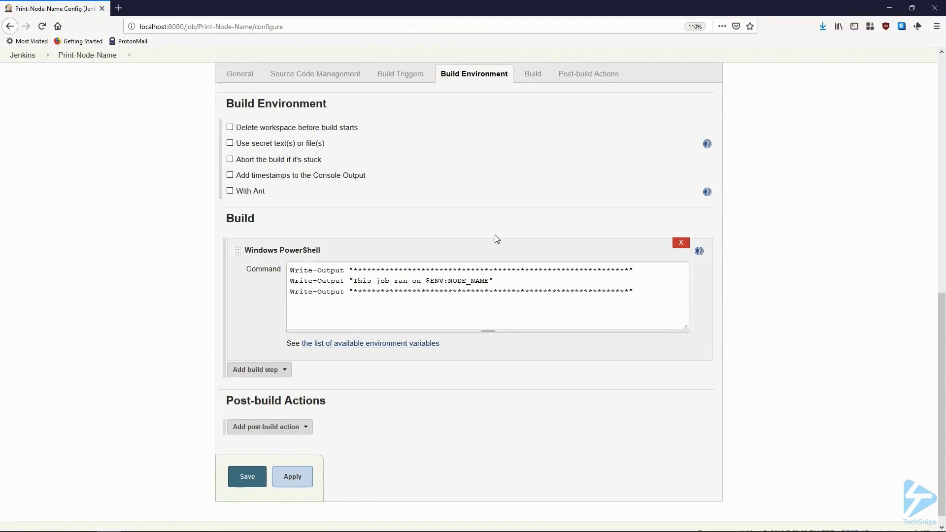
Step: Restrict where the Print-Node-Name project can be run with the label expression master and save the job
{"action": "scroll", "coordinate": [496, 238], "scroll_direction": "up", "scroll_amount": 15}
{"action": "left_click", "coordinate": [671, 351]}
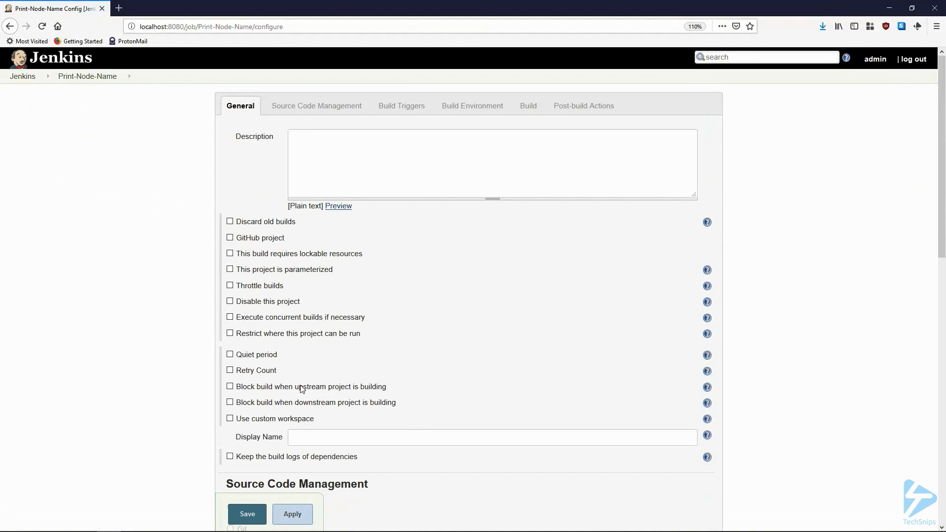
{"action": "left_click", "coordinate": [262, 334]}
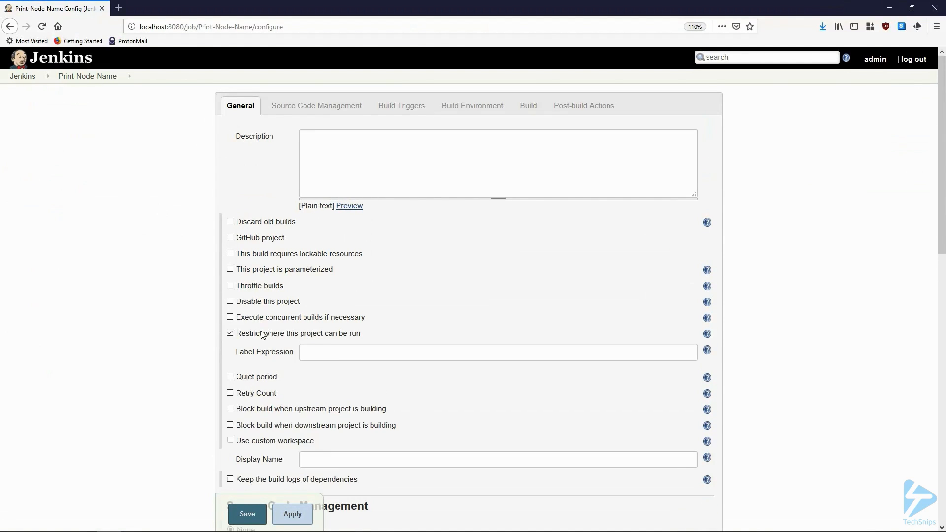
{"action": "left_click", "coordinate": [326, 352]}
{"action": "type", "text": "mas"}
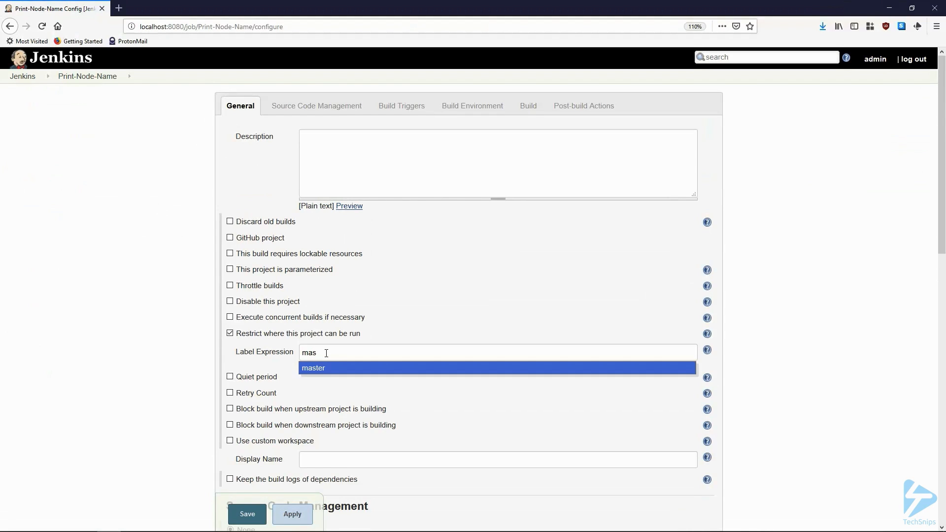
{"action": "left_click", "coordinate": [324, 368]}
{"action": "left_click", "coordinate": [247, 514]}
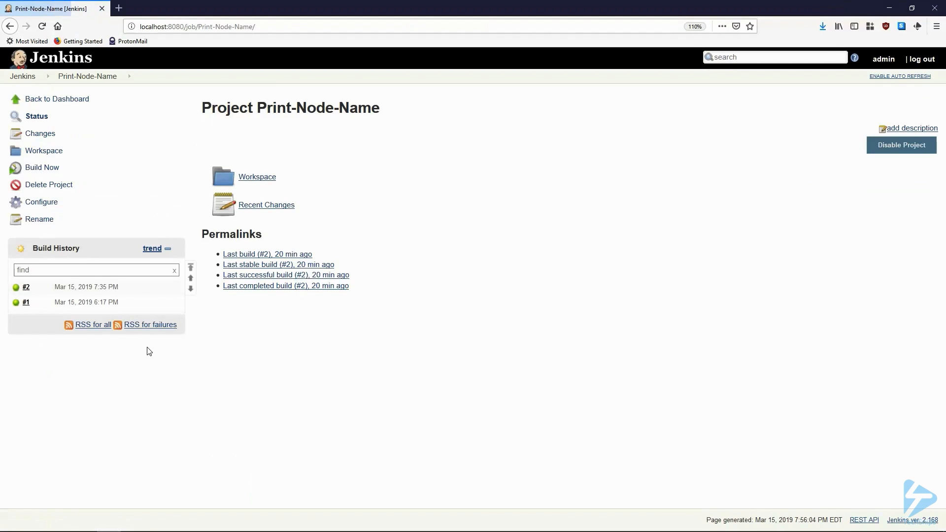
Step: Build the master-restricted Print-Node-Name job and open the new build's console output to check which node ran it
{"action": "left_click", "coordinate": [35, 168]}
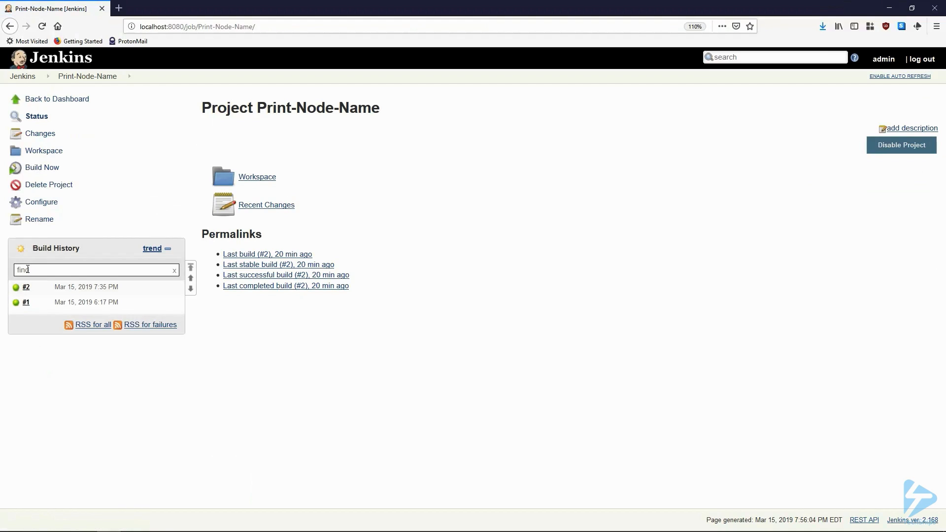
{"action": "left_click", "coordinate": [15, 289]}
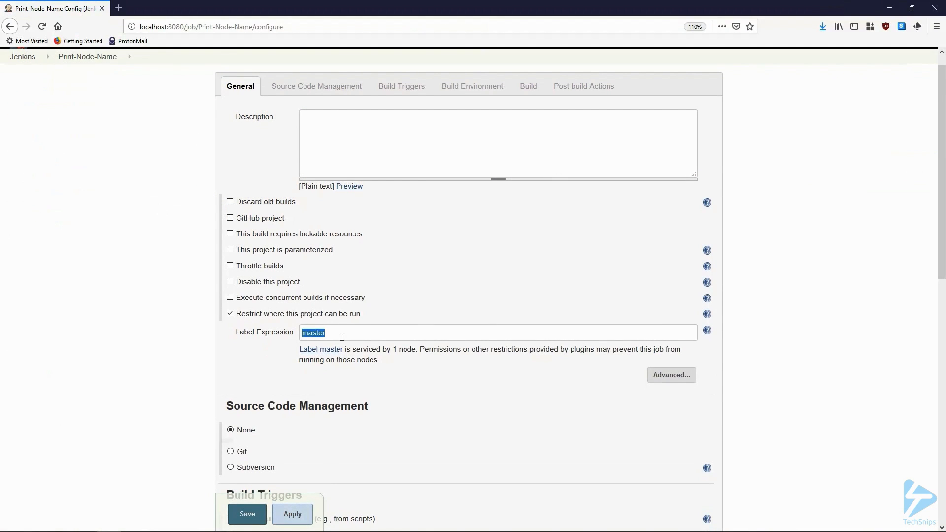
Step: In the Print-Node-Name configuration, change the label expression to remote and save the job
{"action": "type", "text": "re"}
{"action": "left_click", "coordinate": [327, 351]}
{"action": "left_click", "coordinate": [239, 515]}
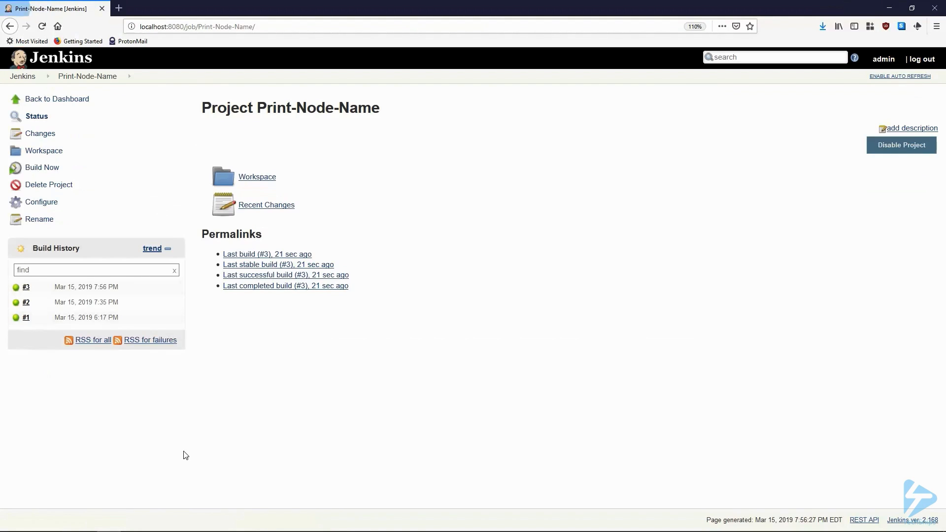
Step: Run the job again with the remote restriction and view build #4's console output for the node name
{"action": "left_click", "coordinate": [38, 170]}
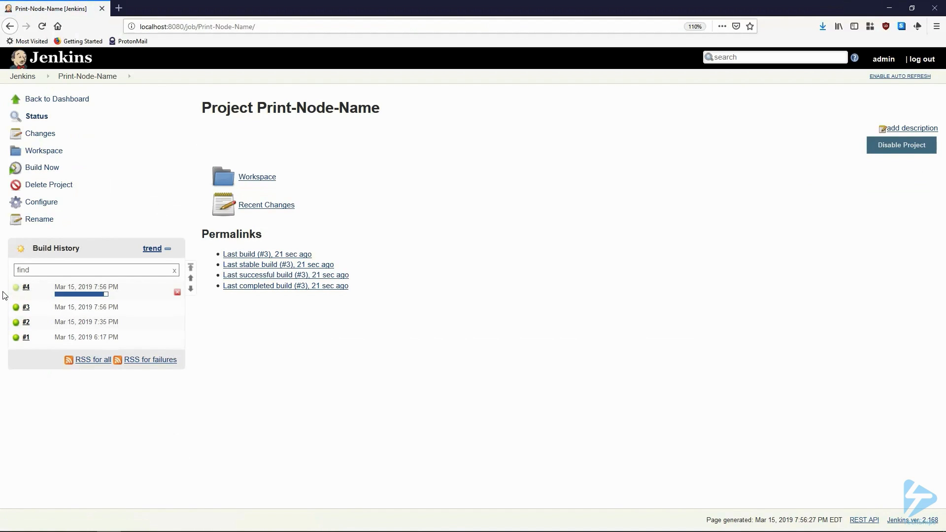
{"action": "left_click", "coordinate": [16, 288]}
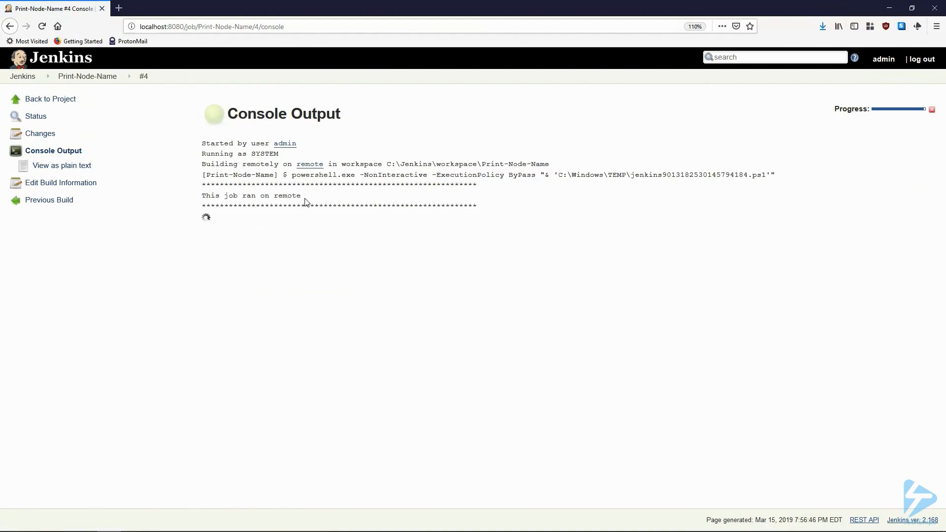